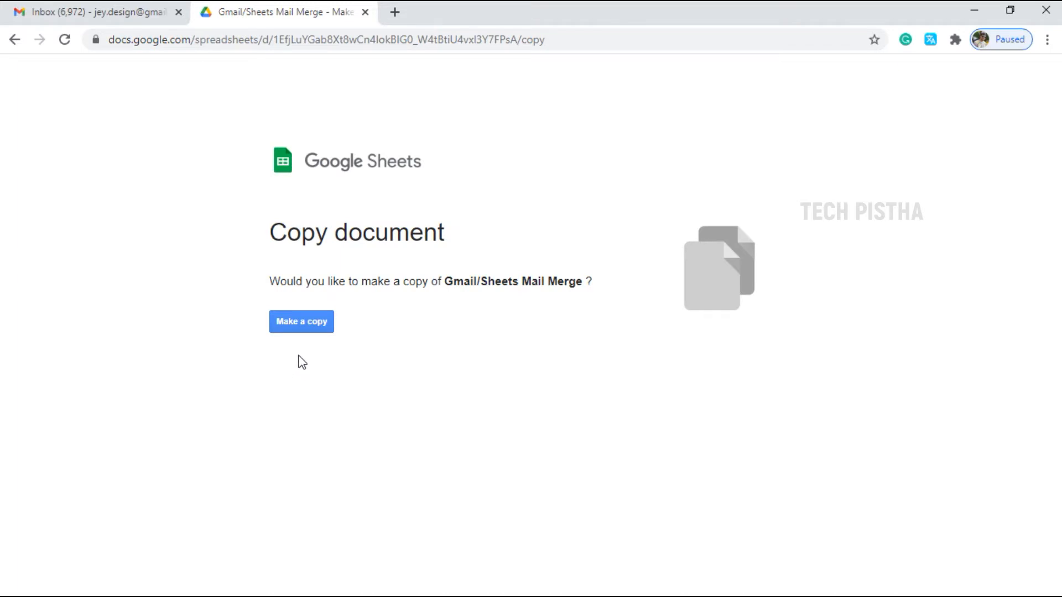
Copy the template and fill row 2 with the first recipient, Black Friday Offer, TECH001, $10.00
click(310, 326)
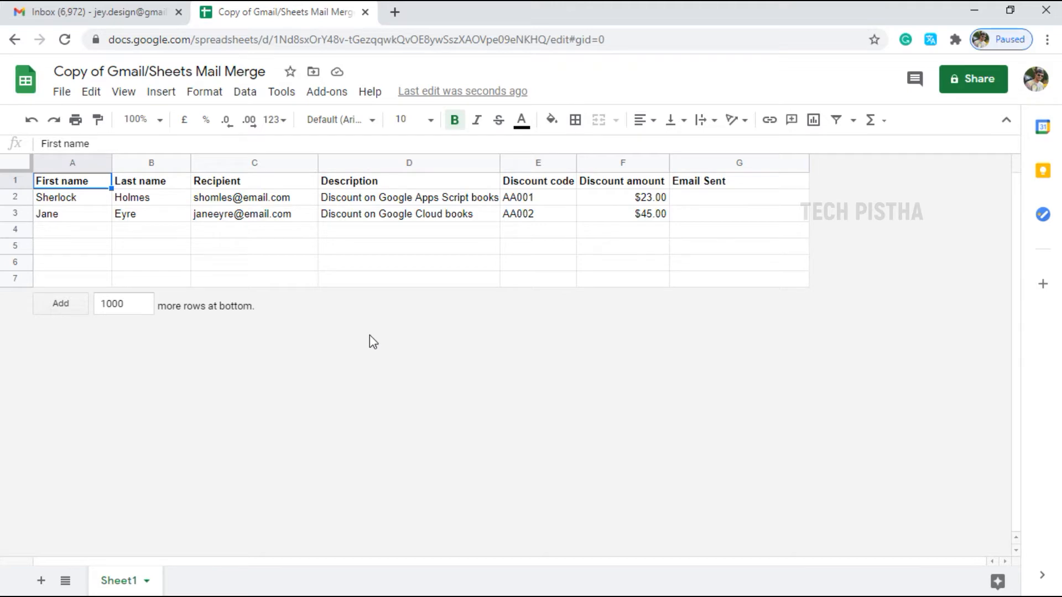
key(Down)
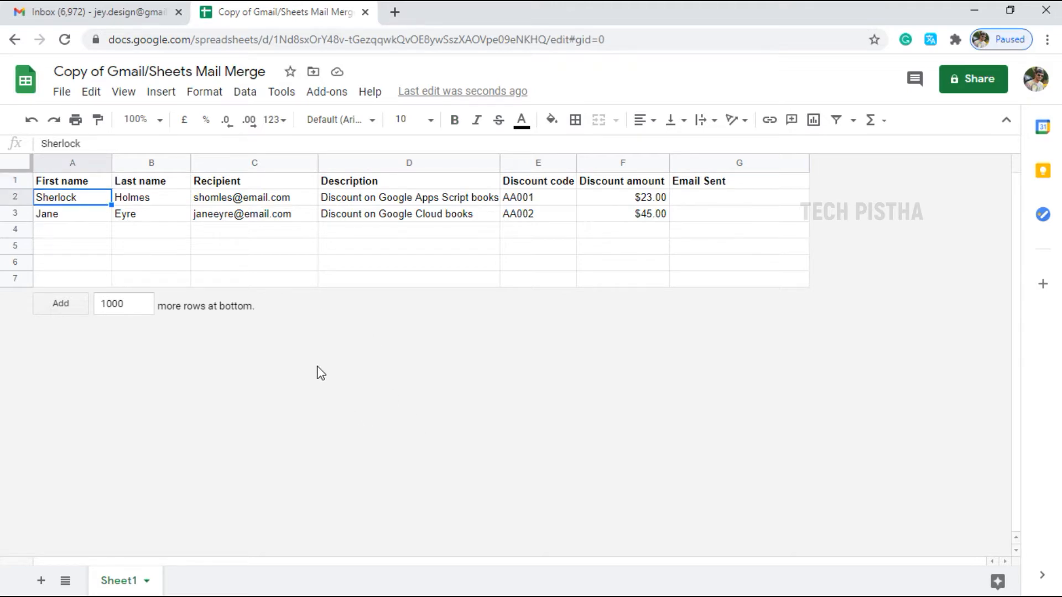
text(Tech)
key(Tab)
text(Pistha)
key(Tab)
click(391, 203)
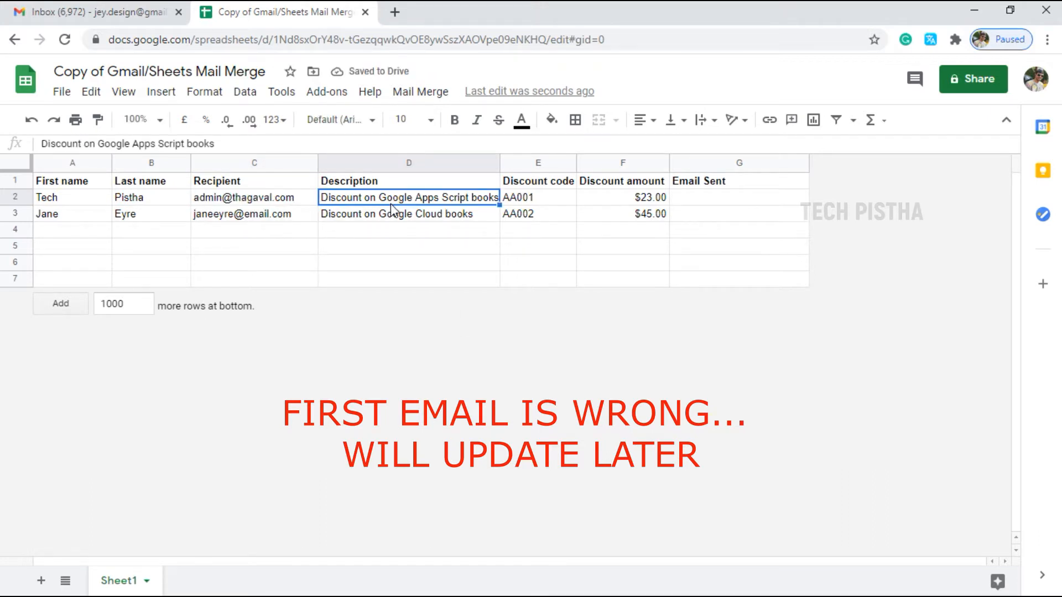
text(Friday Offer)
key(Home)
text(Black)
click(539, 199)
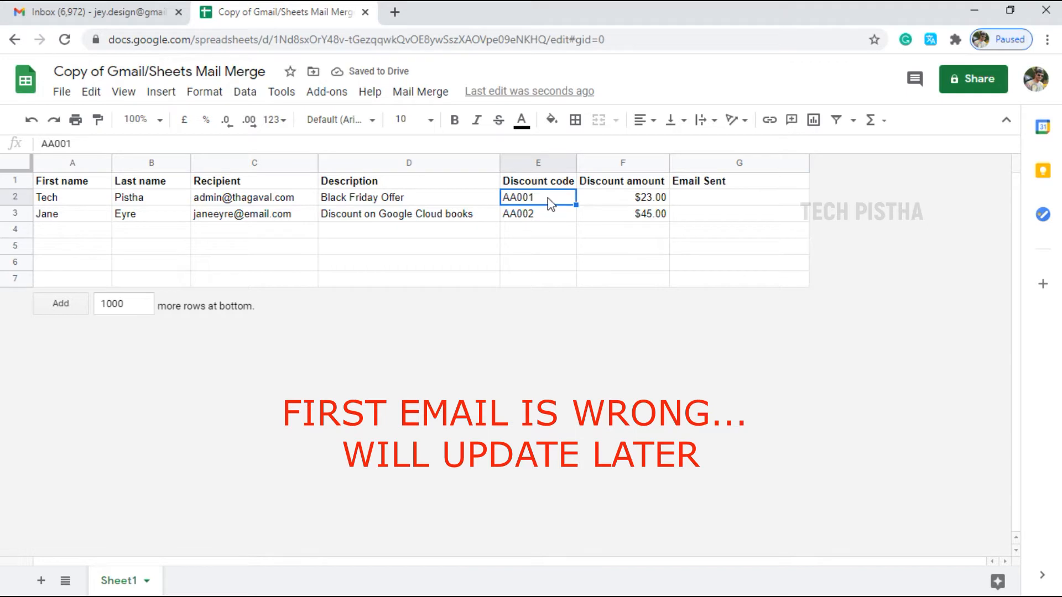
text(TECH001)
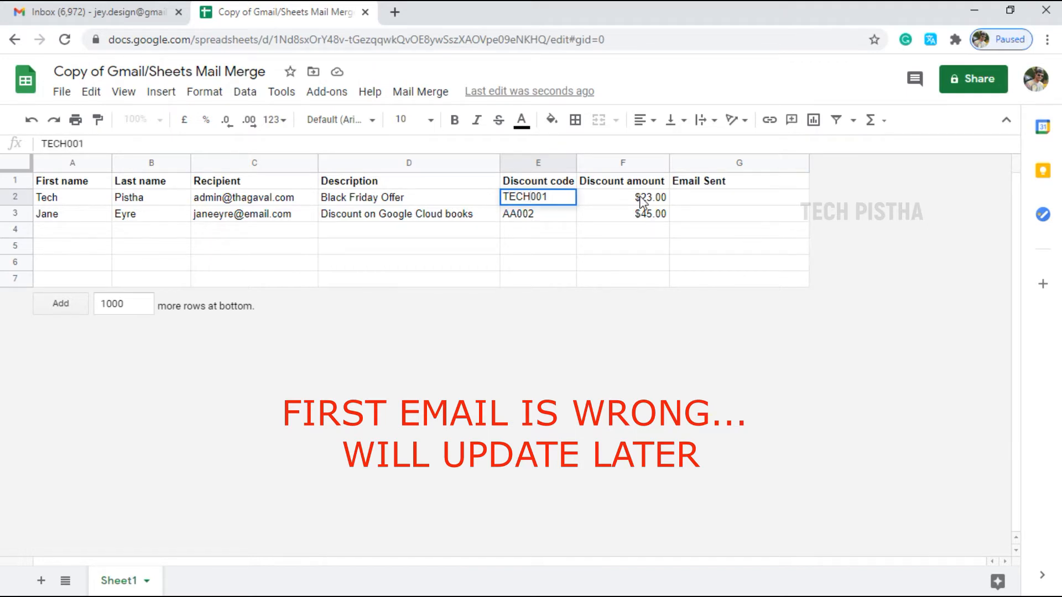
key(Tab)
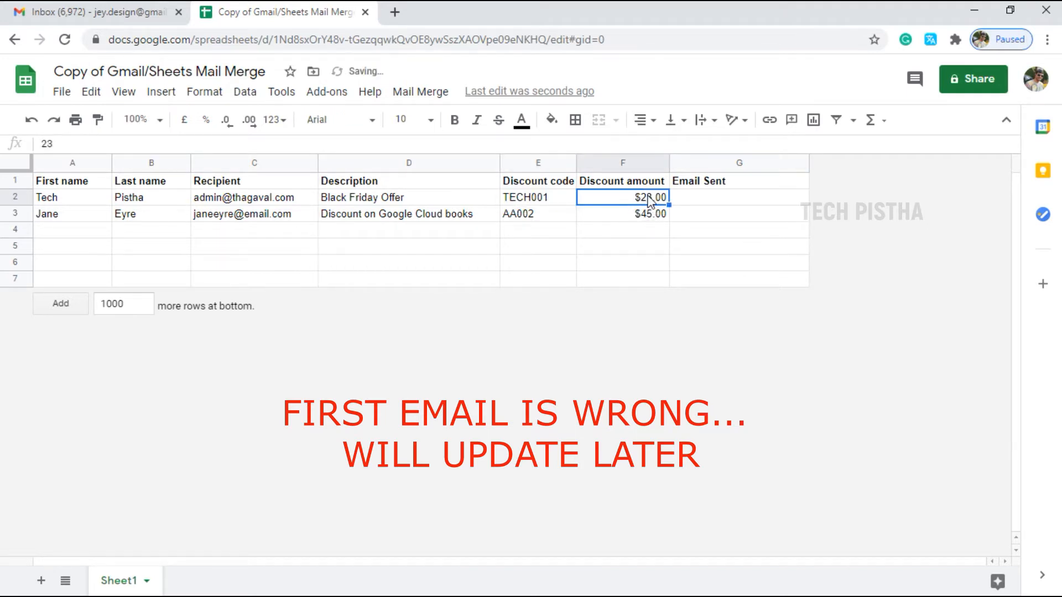
text(10)
key(Tab)
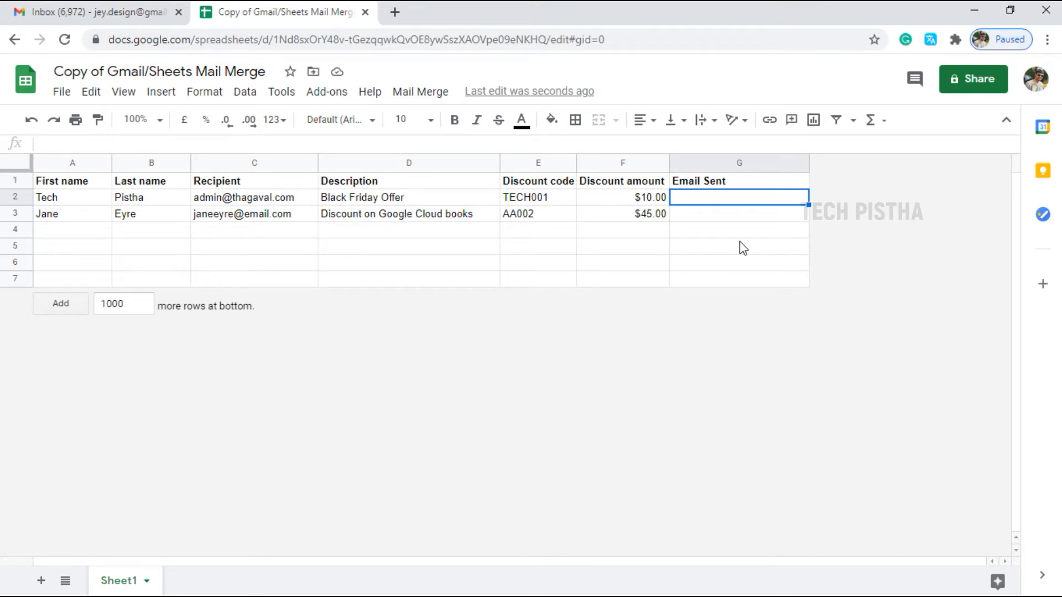
Fill row 3 with the second recipient's name and e-mail, CYBER MONDAY OFFER, TECH002 and $20.00
click(73, 218)
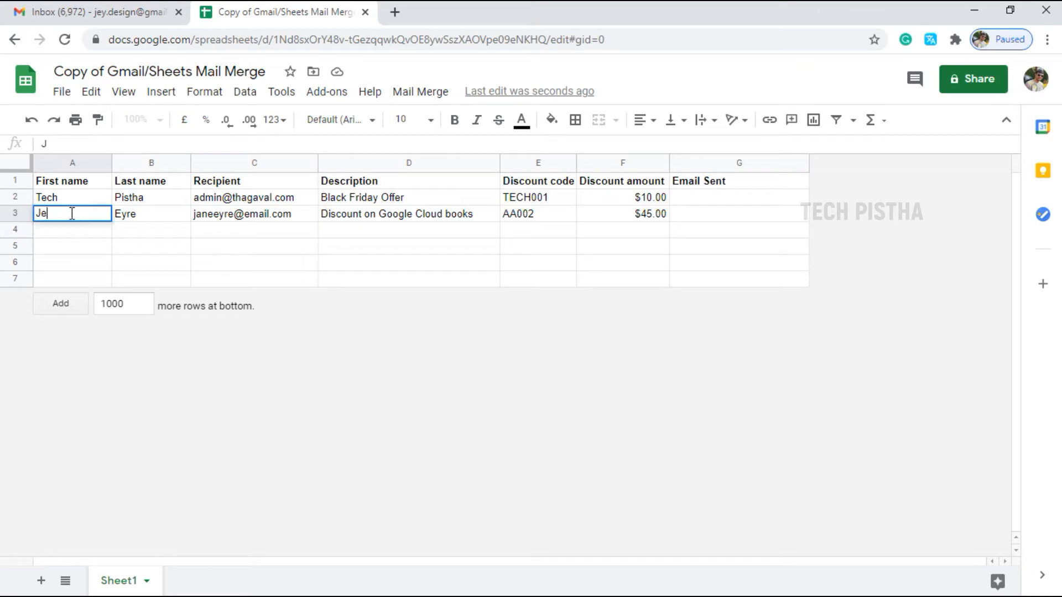
key(Tab)
key(Tab)
key(Tab)
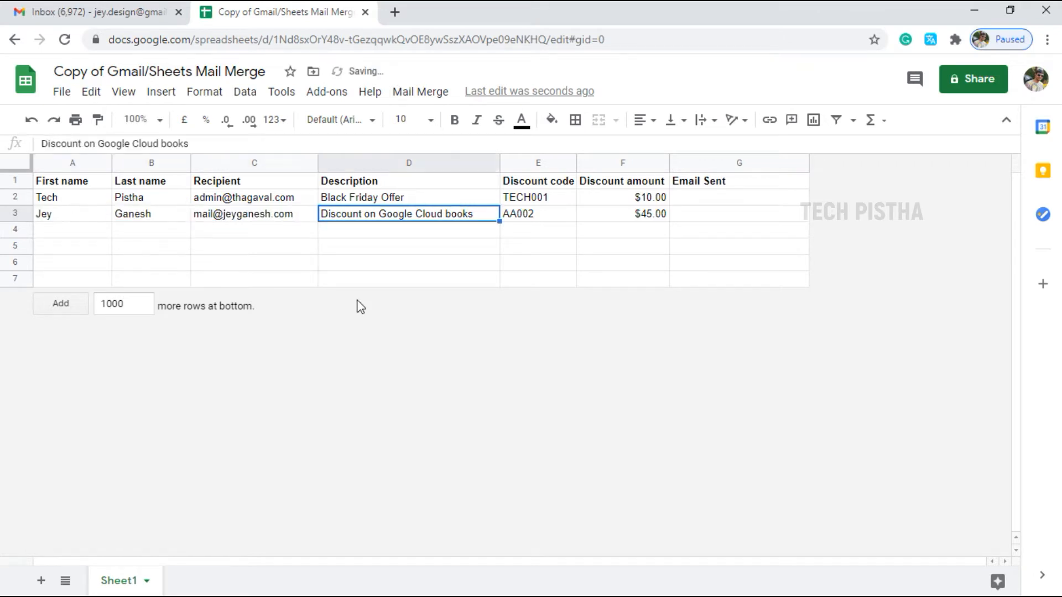
text(cyber)
key(BackSpace)
key(BackSpace)
key(BackSpace)
key(BackSpace)
key(BackSpace)
key(BackSpace)
text(CYBER MONDAY OFFER)
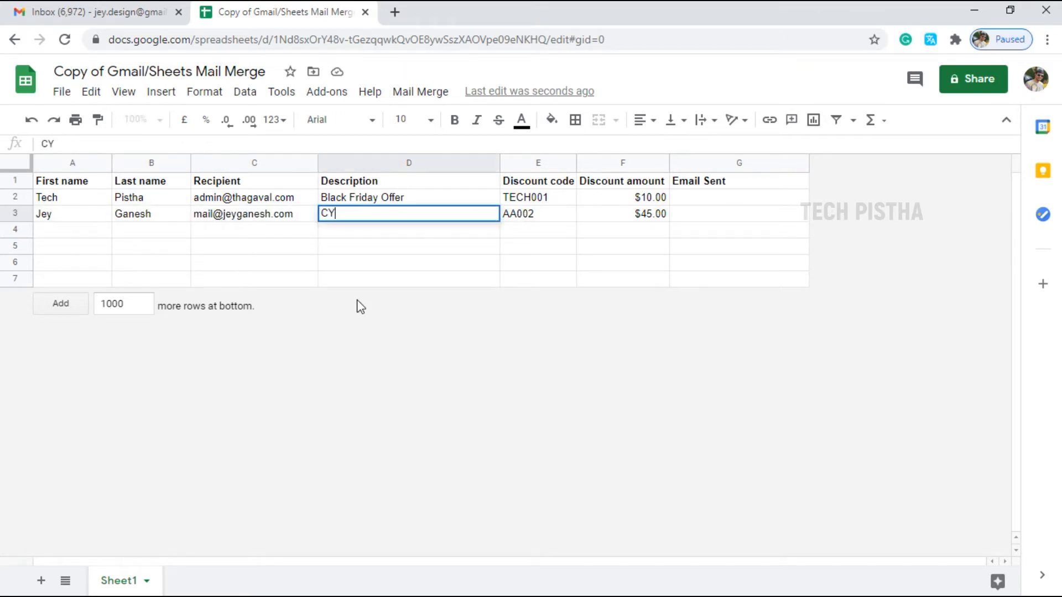
key(Tab)
text(TECH002)
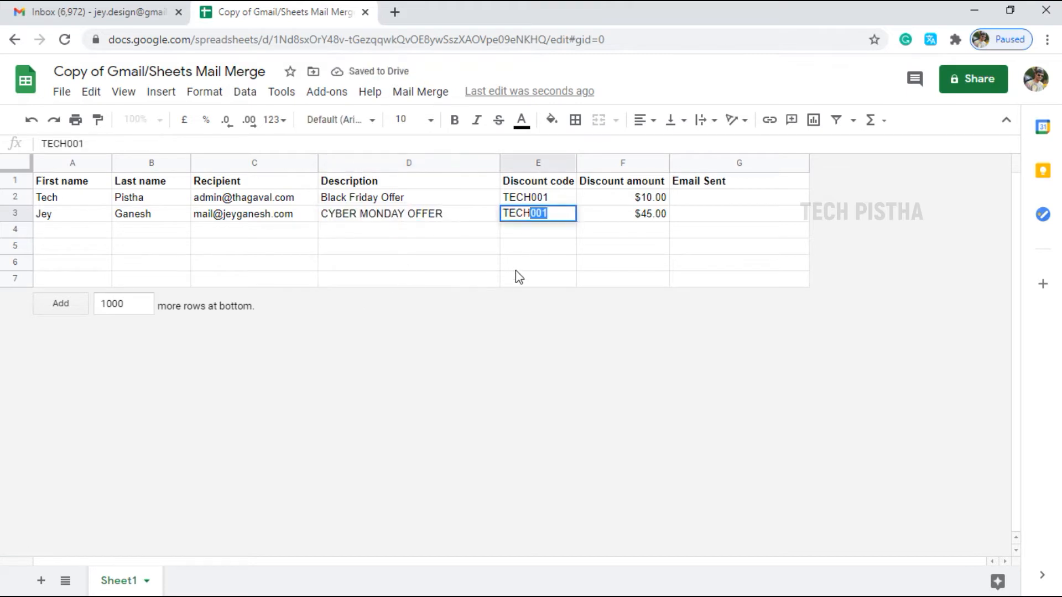
key(Tab)
text(20)
click(676, 282)
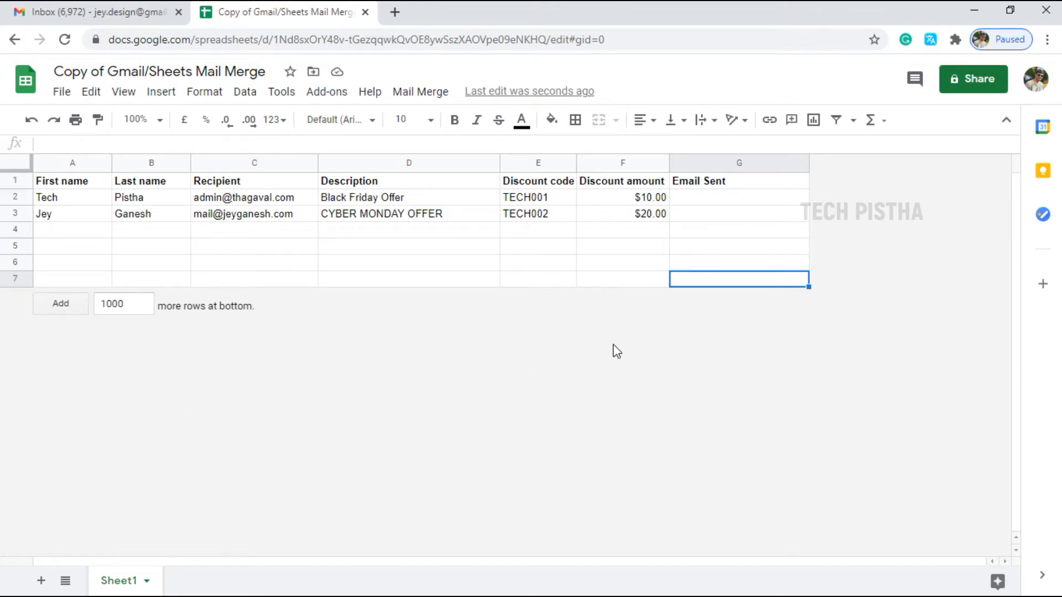
Start a new Gmail message, discard it, and return to the mail-merge spreadsheet
click(97, 10)
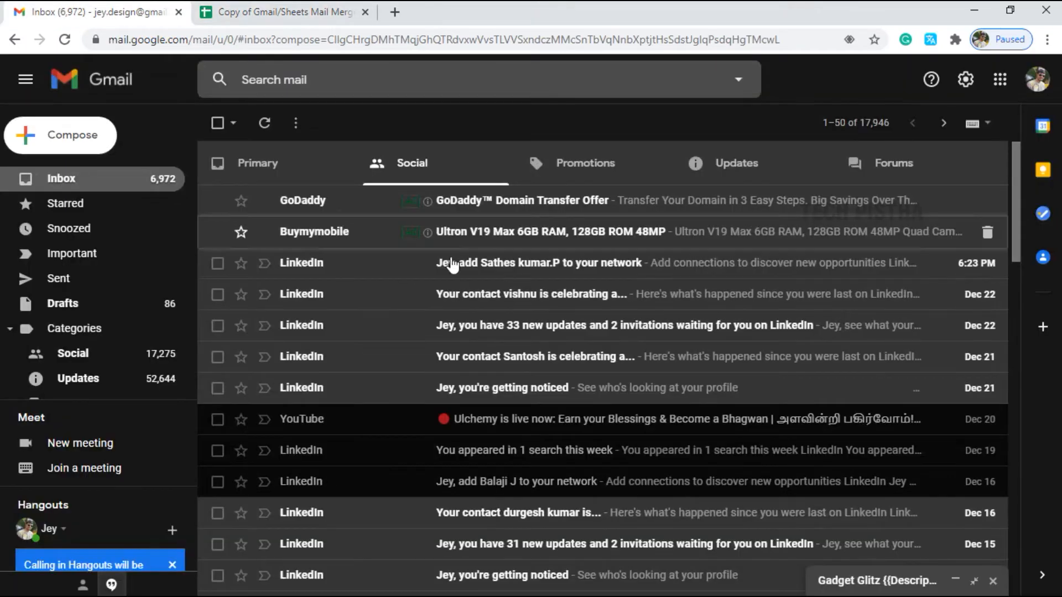
click(83, 147)
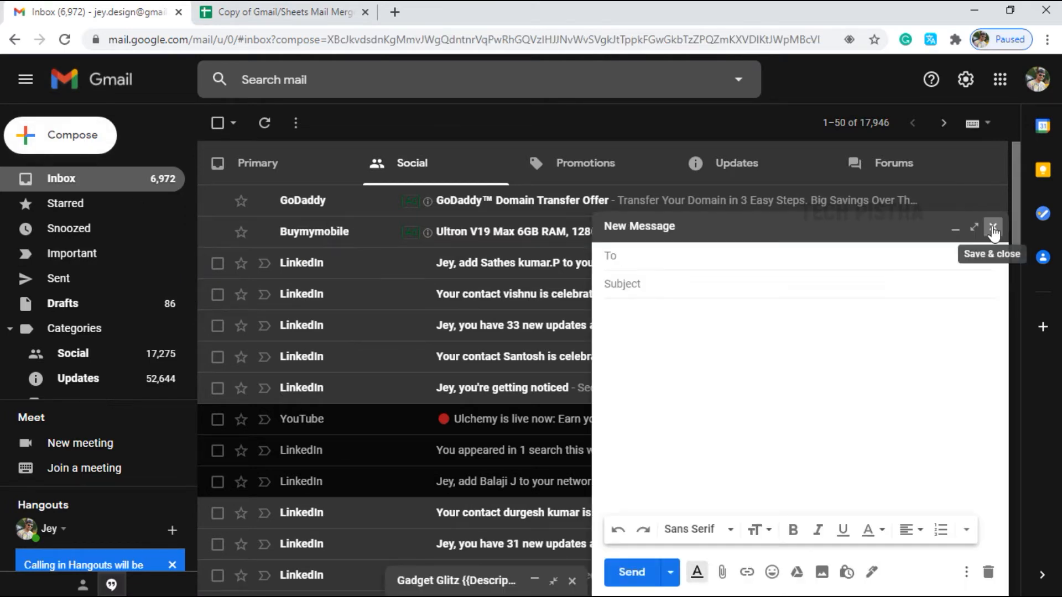
click(993, 229)
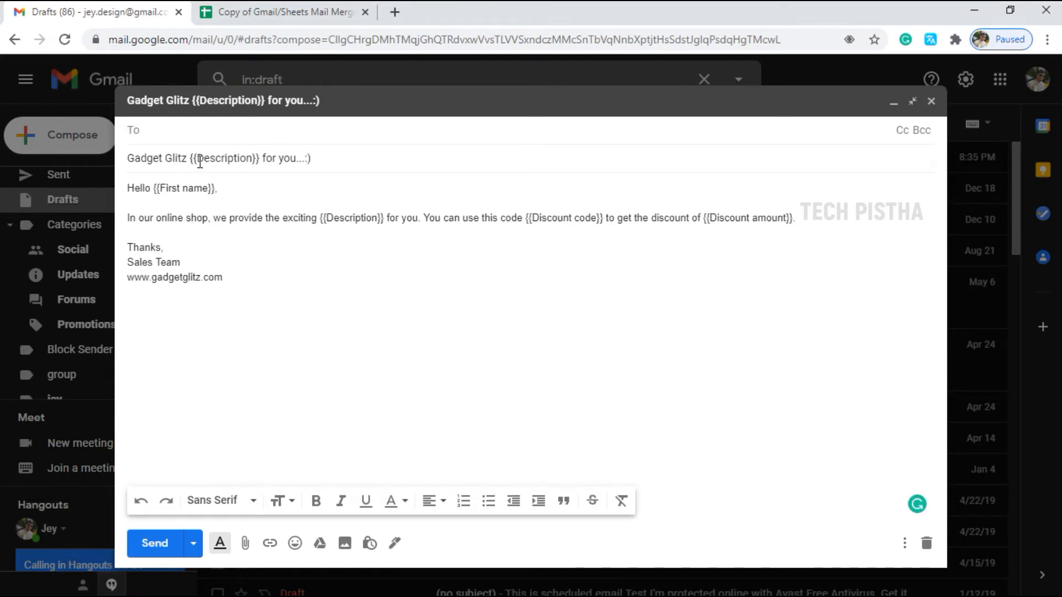
click(280, 12)
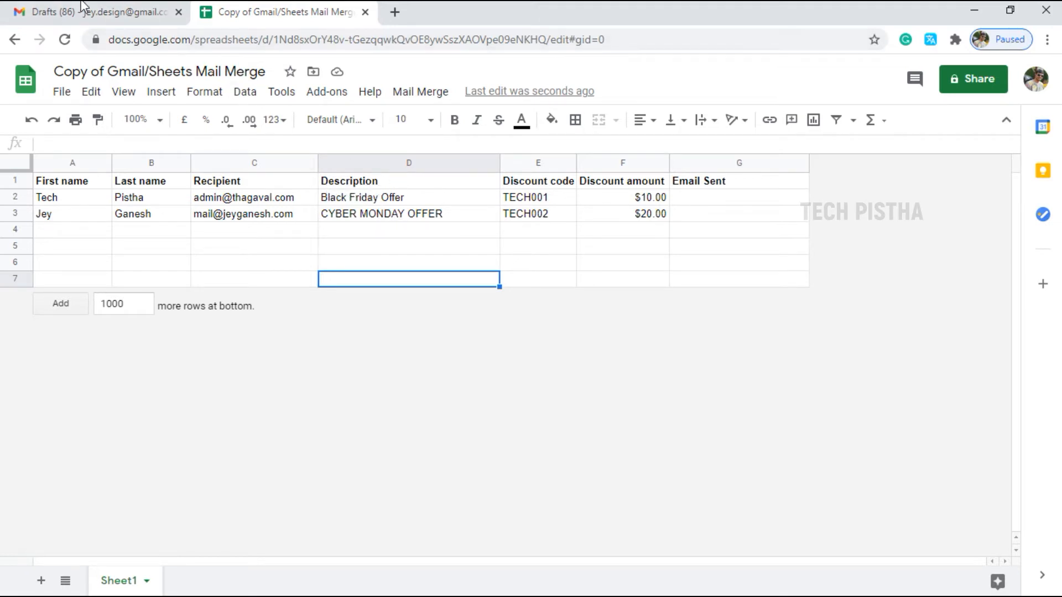
Review the 'Gadget Glitz {{Description}} for you...:)' draft in Gmail, then return to the sheet
click(119, 17)
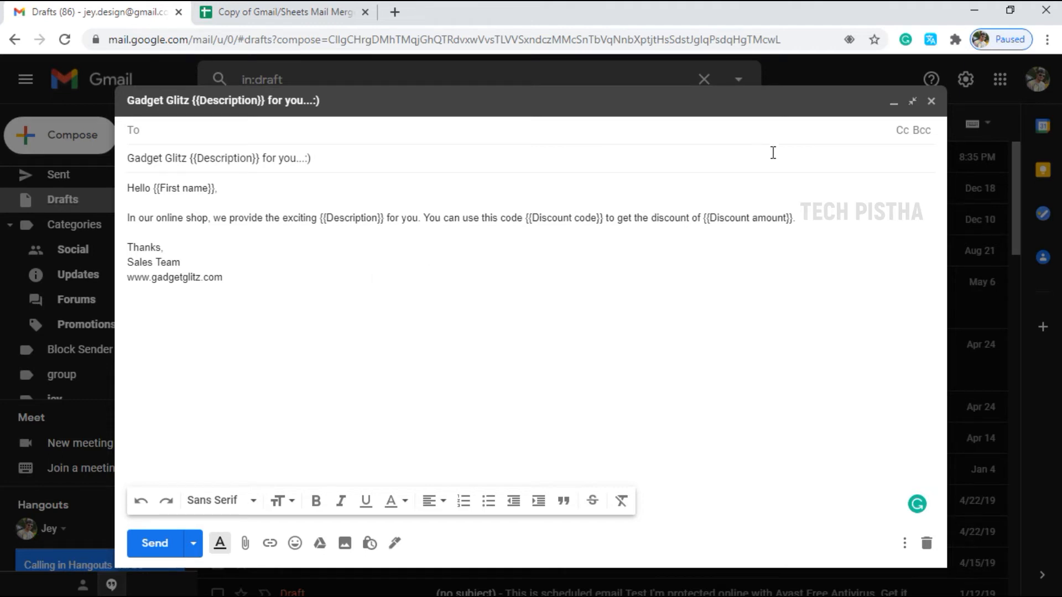
click(904, 106)
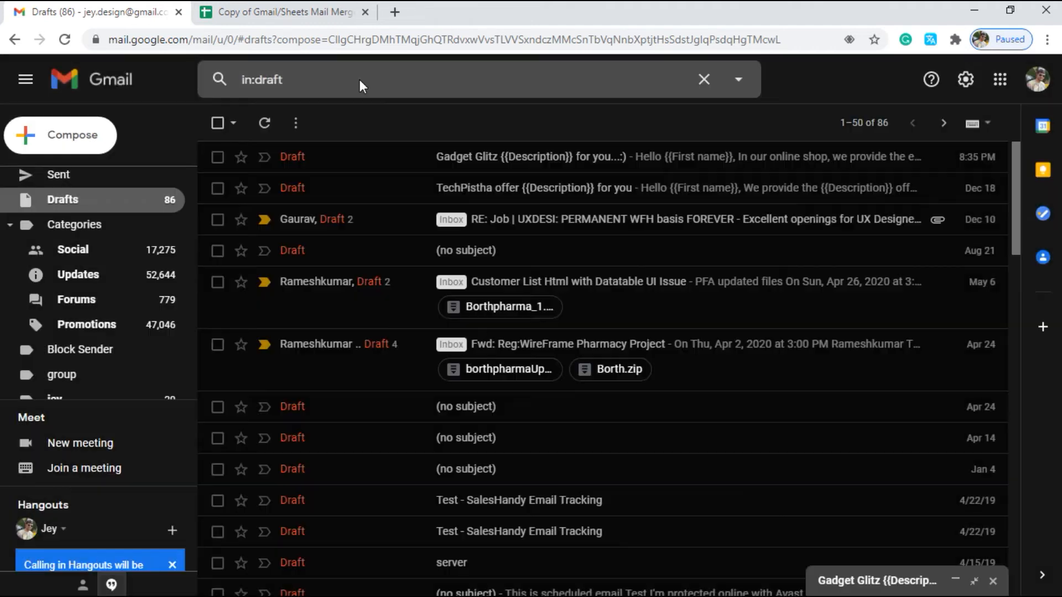
click(260, 11)
key(Right)
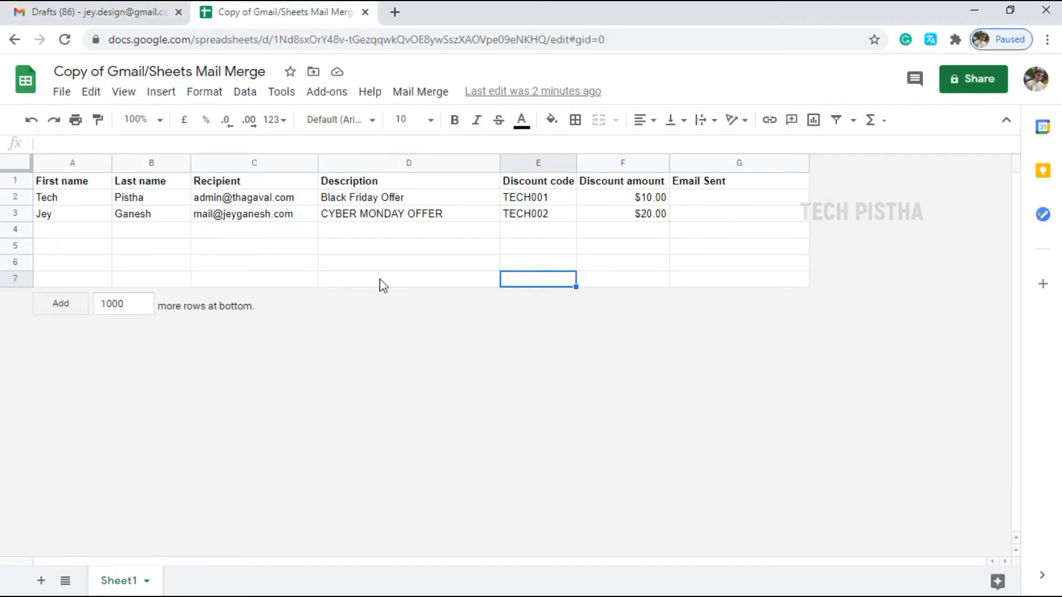
Run Mail Merge > Send Emails and choose the Google account to authorize the script
click(434, 95)
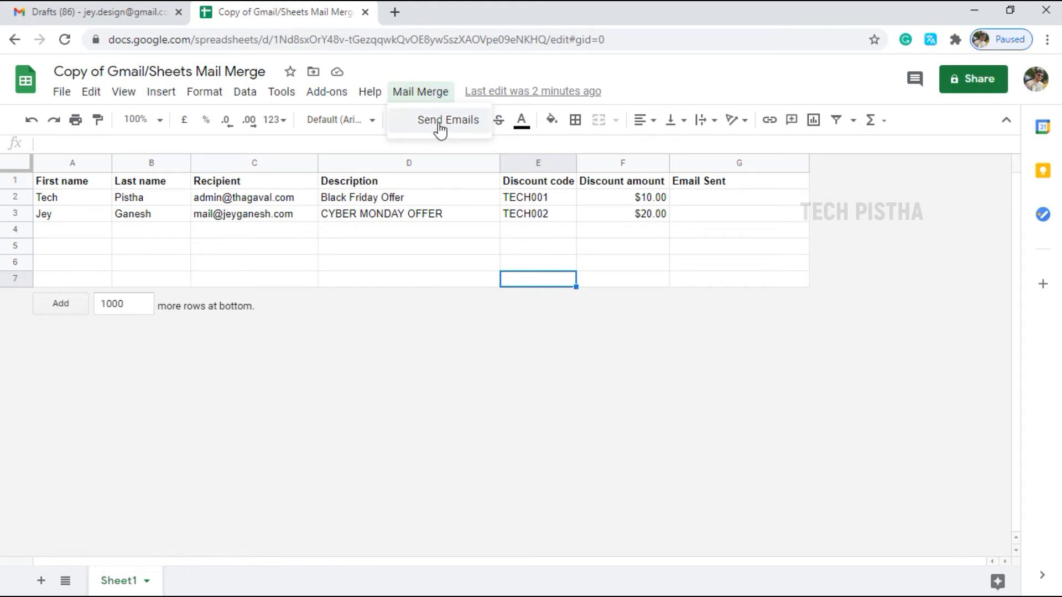
click(442, 120)
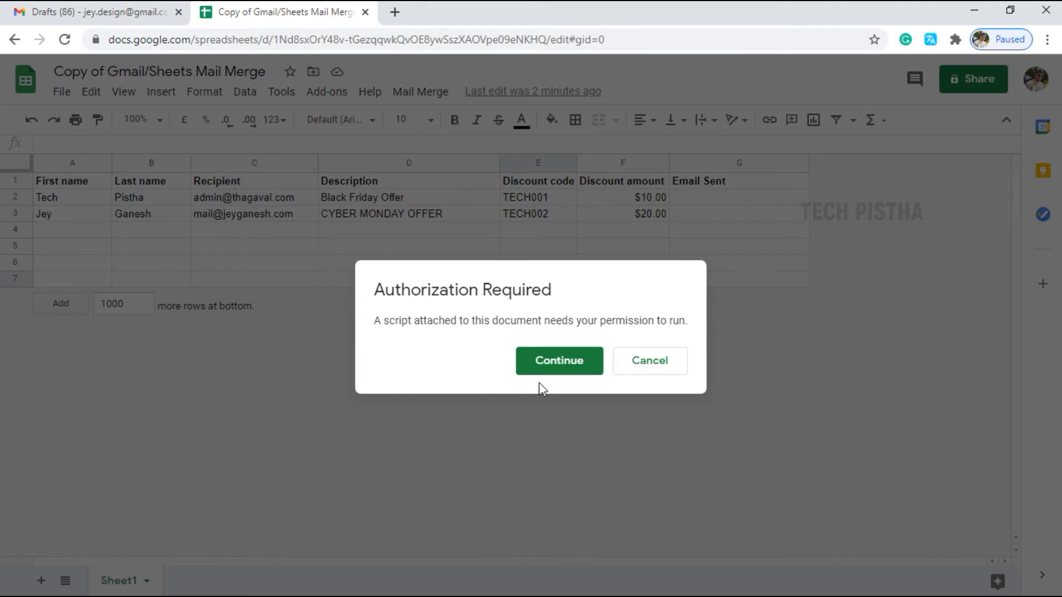
click(557, 368)
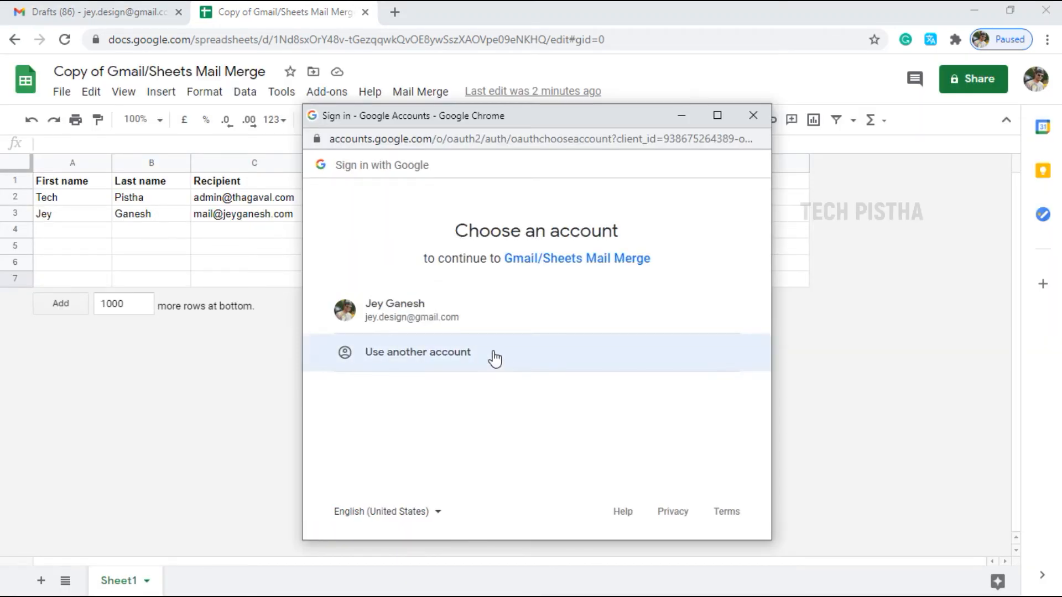
click(466, 319)
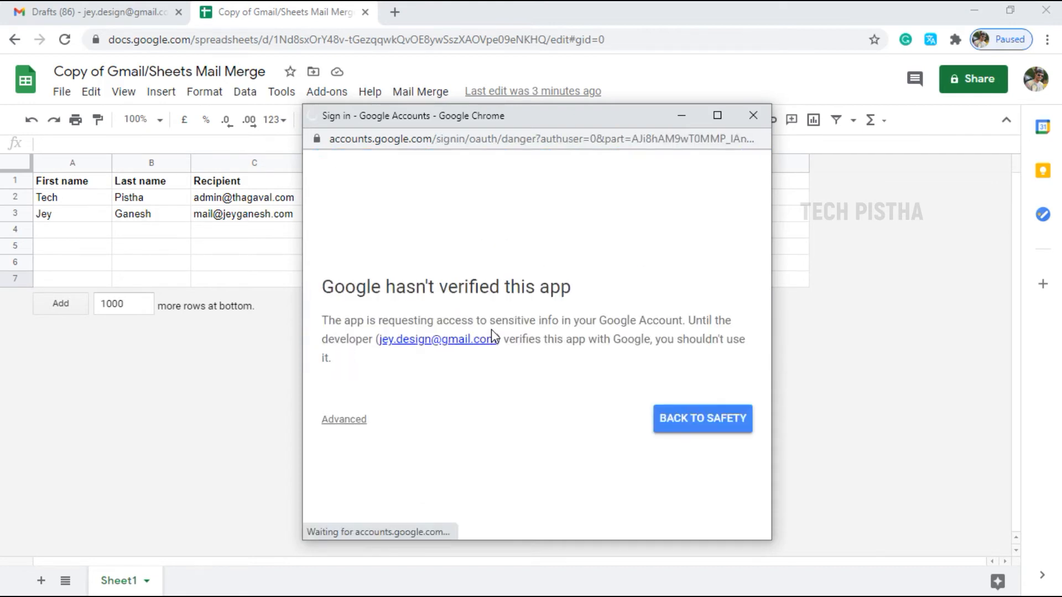
Proceed past the unverified-app warning and allow the Gmail/Sheets Mail Merge permissions
click(347, 421)
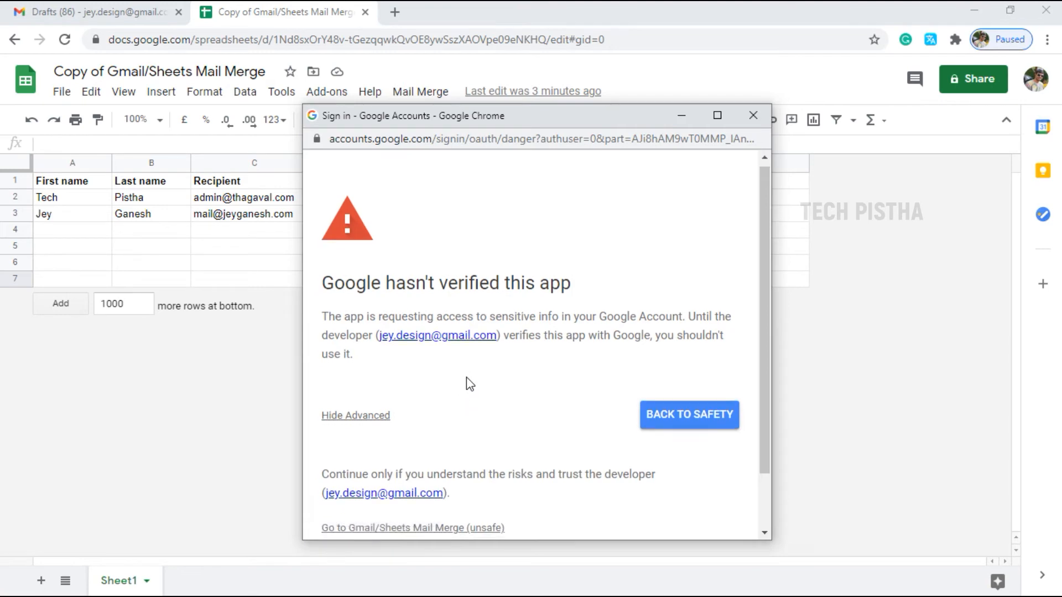
scroll(466, 377, down, 1)
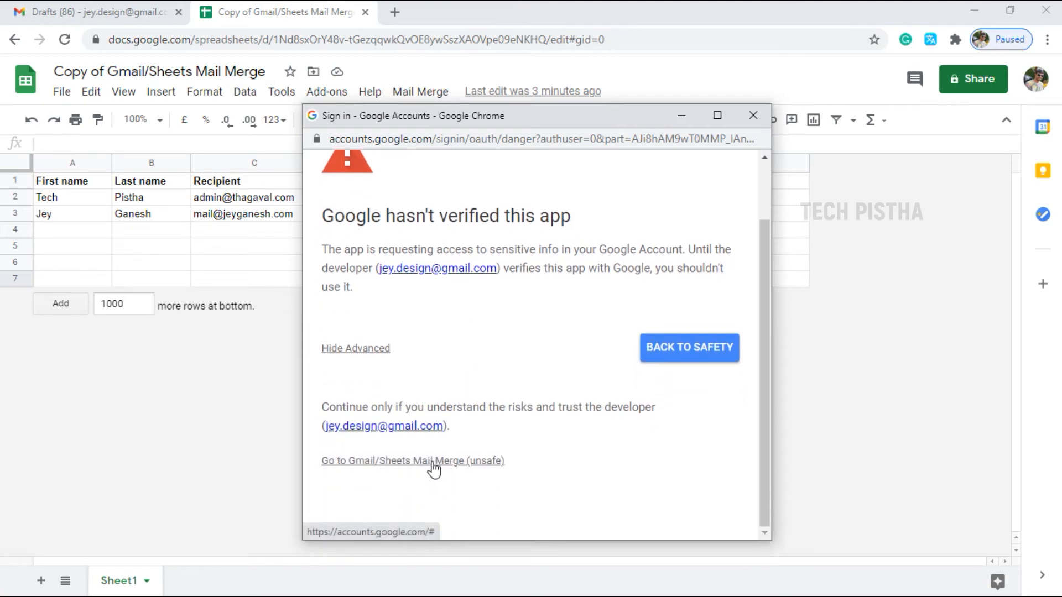
click(432, 463)
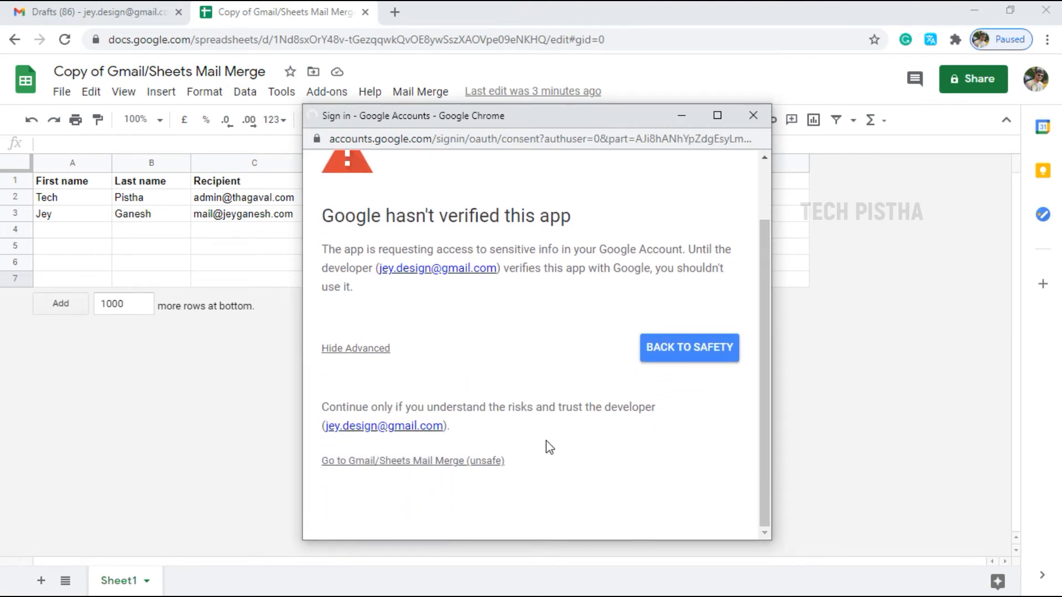
scroll(594, 465, down, 4)
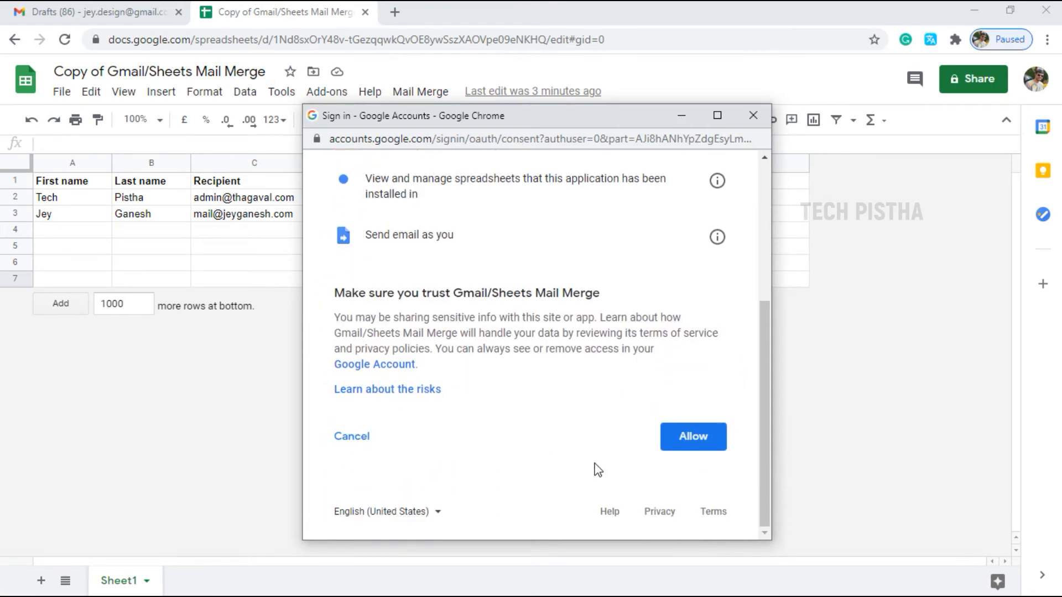
click(694, 436)
click(254, 200)
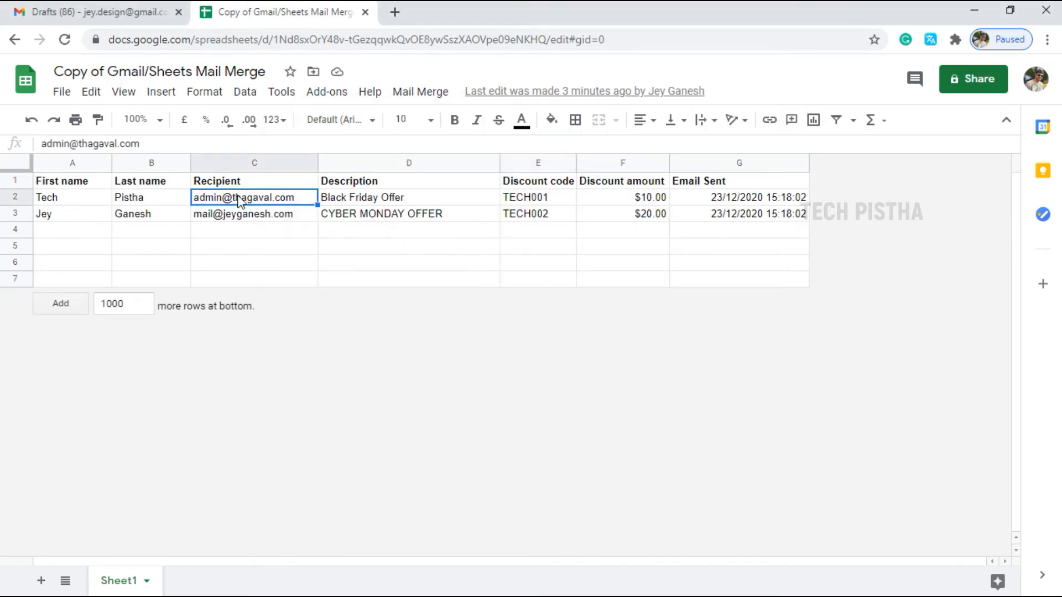
Correct the domain of the first recipient's e-mail address in cell C2
double_click(242, 199)
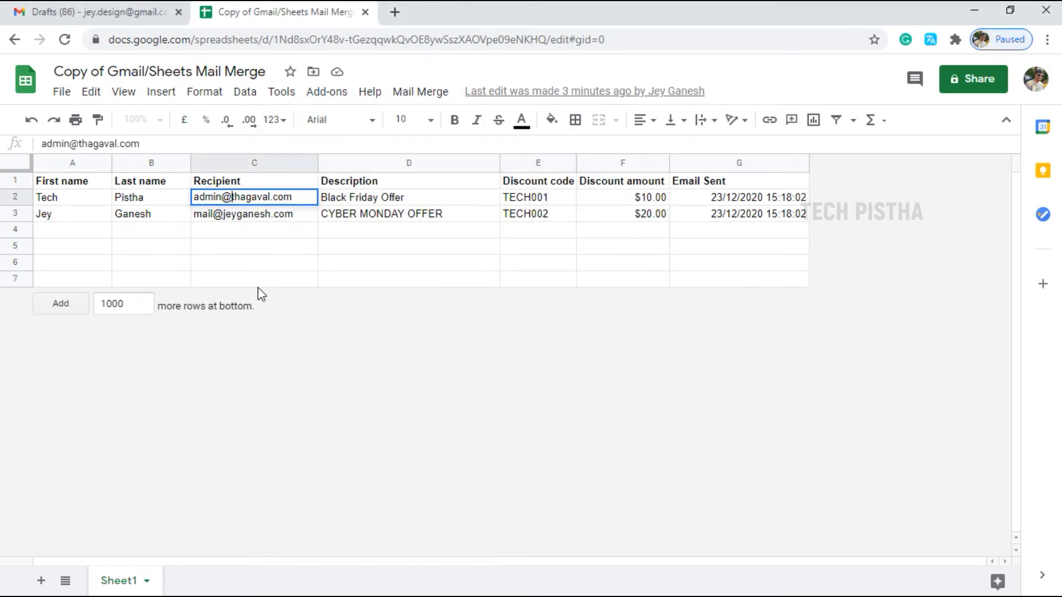
text(tec)
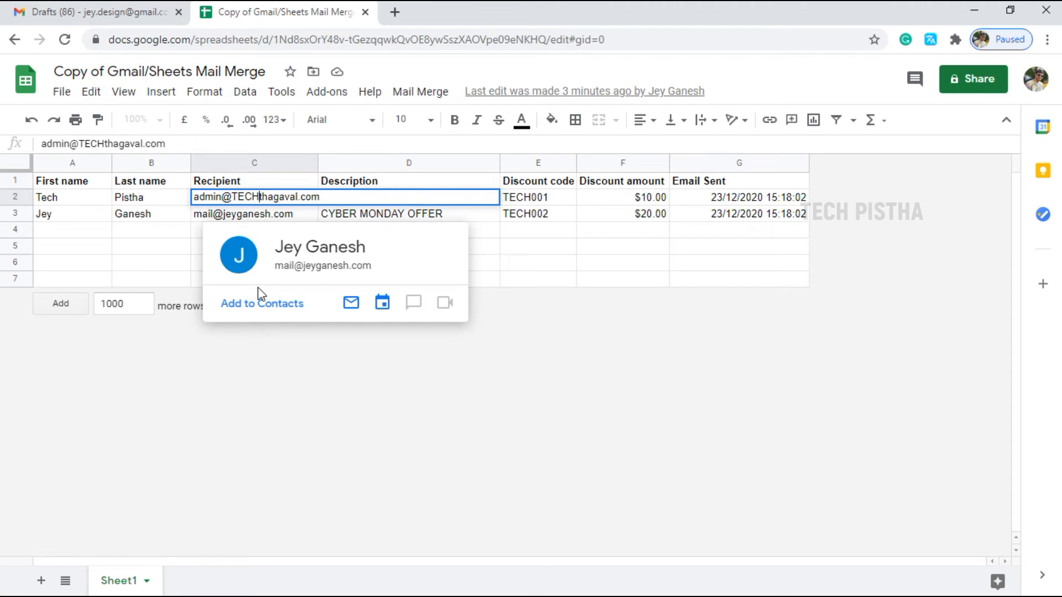
text(h)
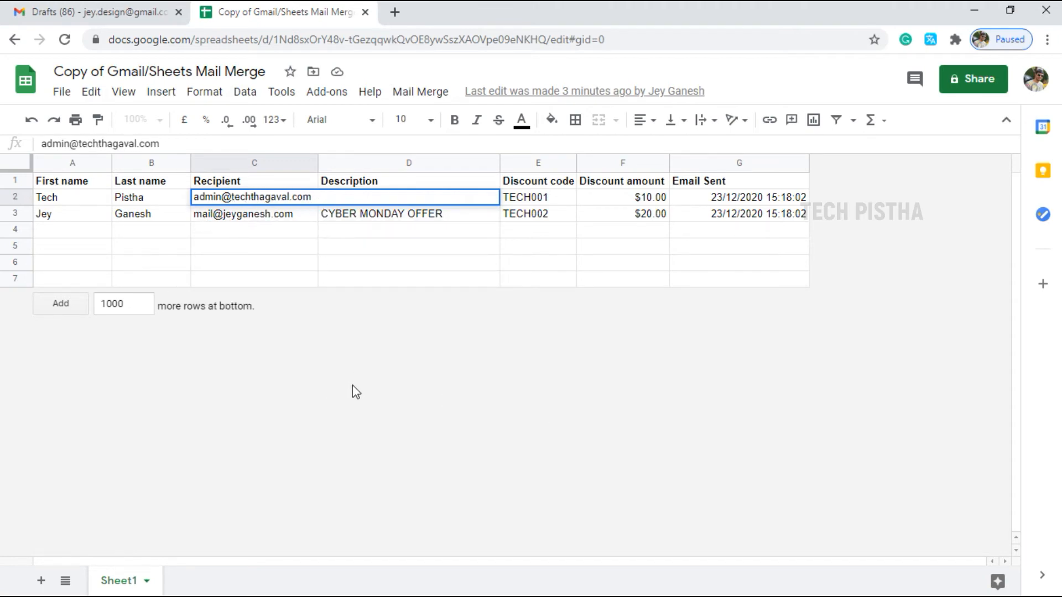
click(356, 358)
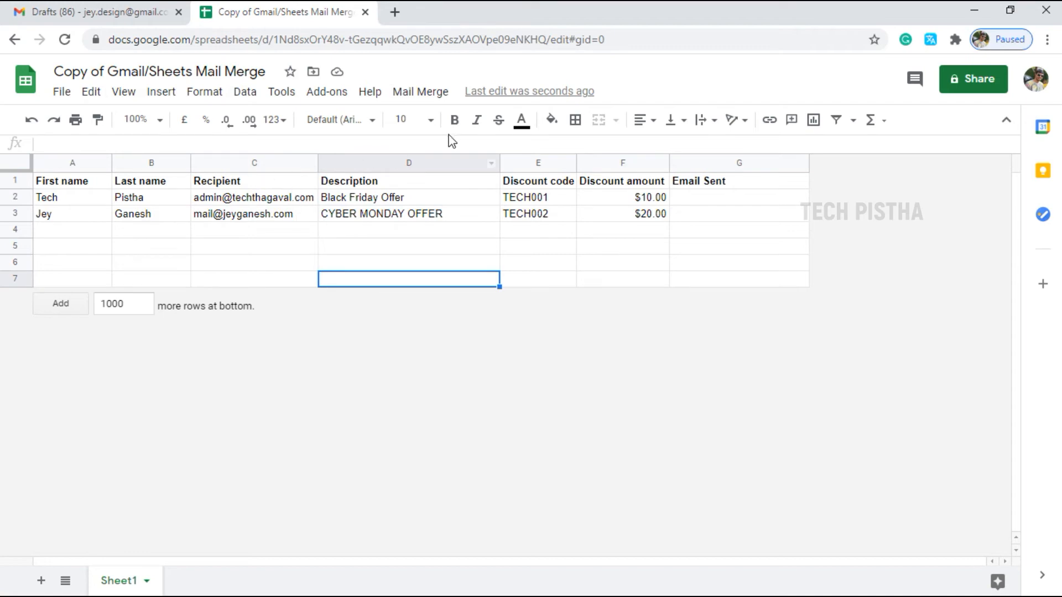
Re-run Mail Merge > Send Emails using the pasted Gadget Glitz draft subject line
click(426, 94)
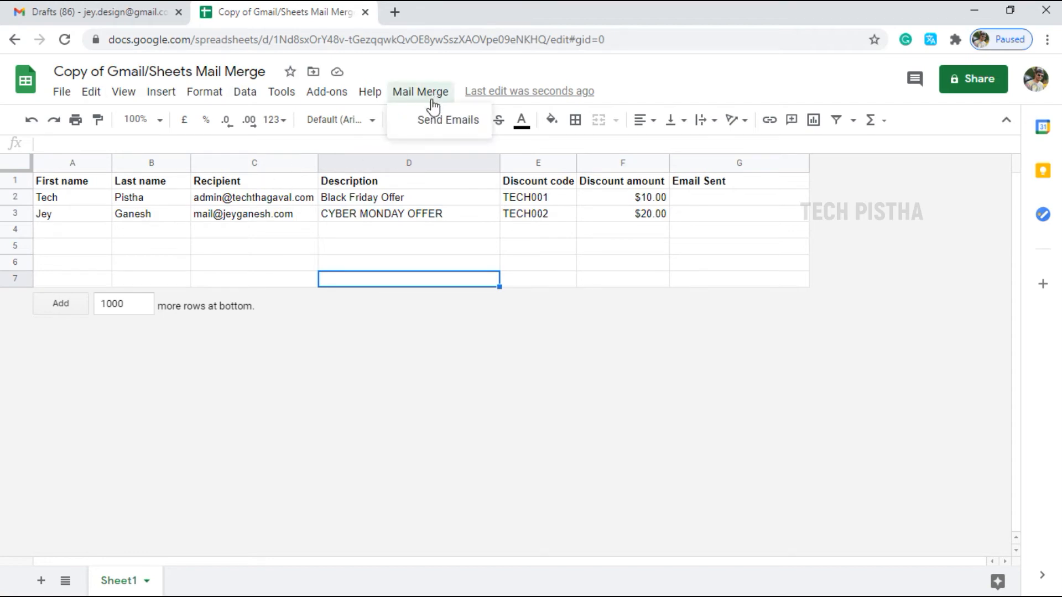
click(467, 124)
click(381, 330)
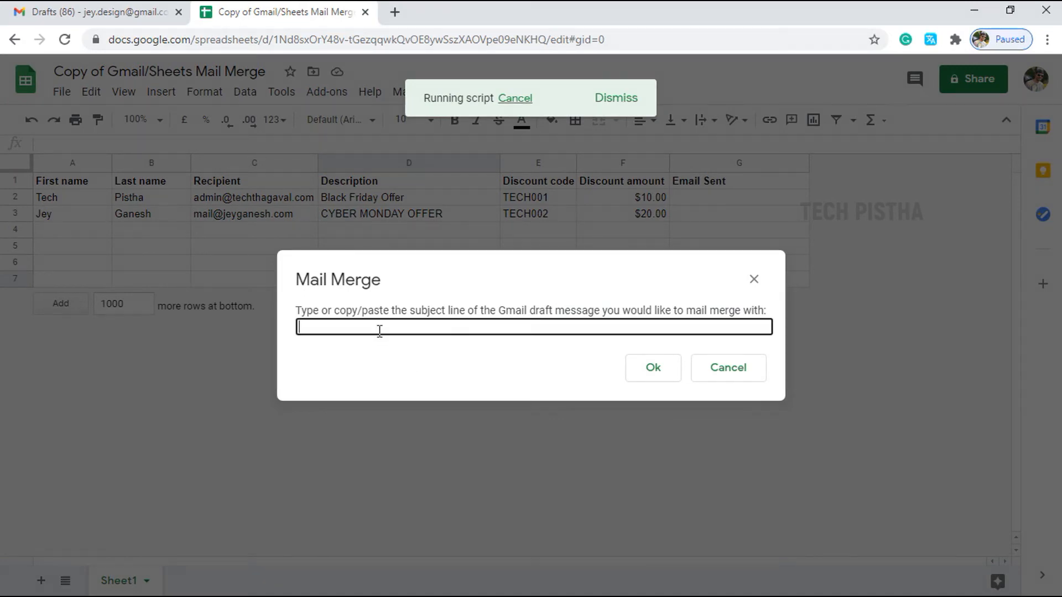
text(Gadget Glitz {{Description}} for you...:))
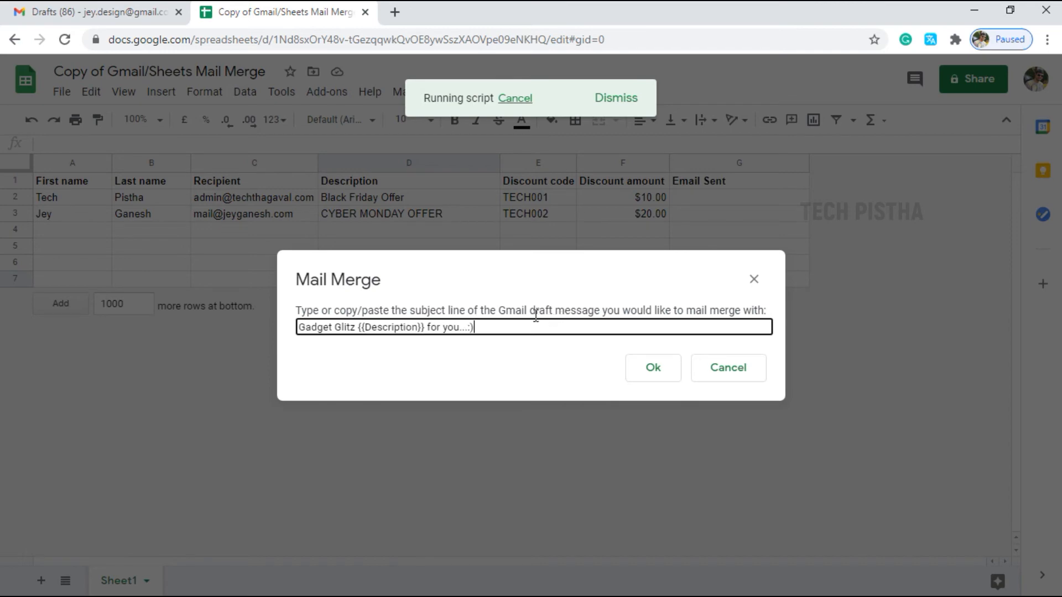
click(653, 368)
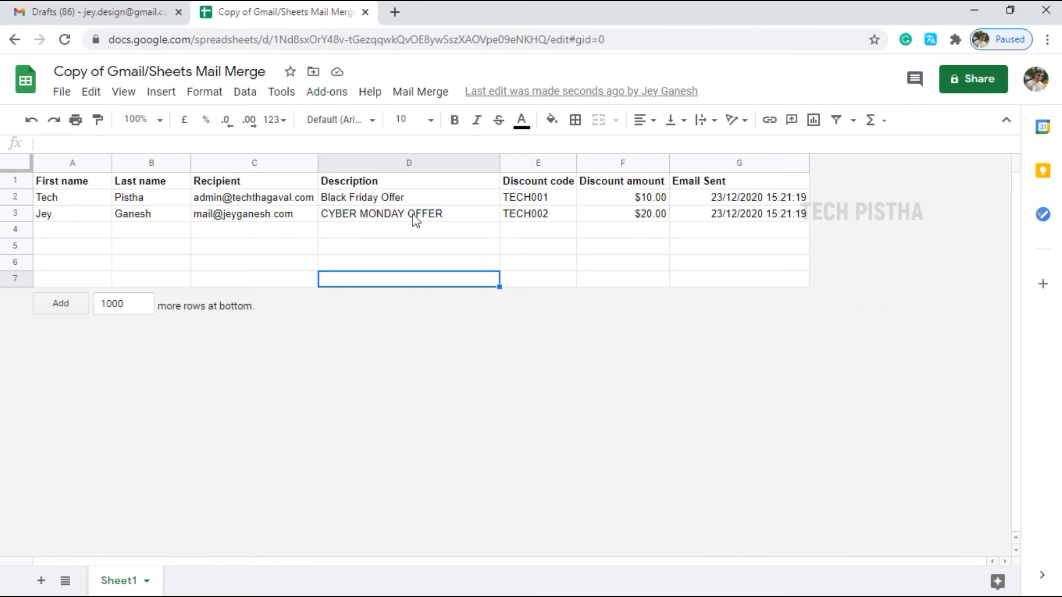
key(alt+Tab)
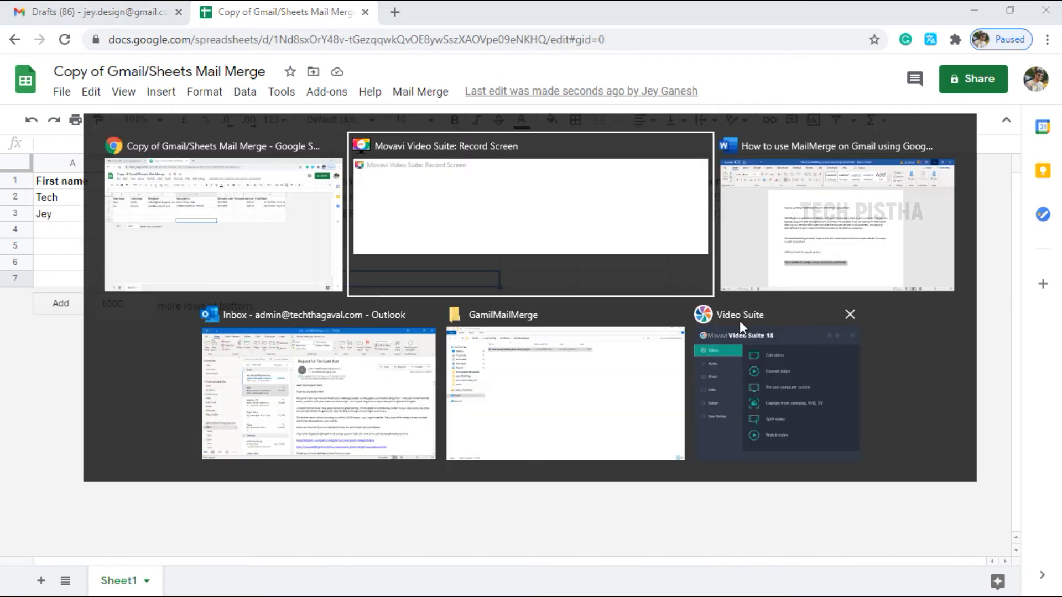
In Outlook, check the Black Friday Offer email's greeting name, code TECH001 and $10.00 discount
key(Tab)
key(Tab)
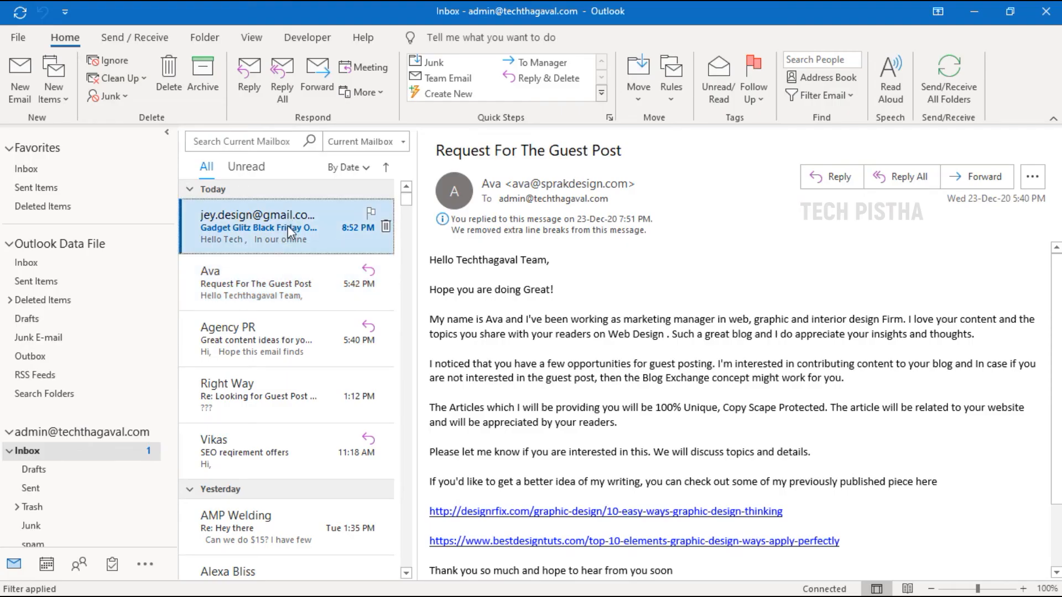
click(311, 234)
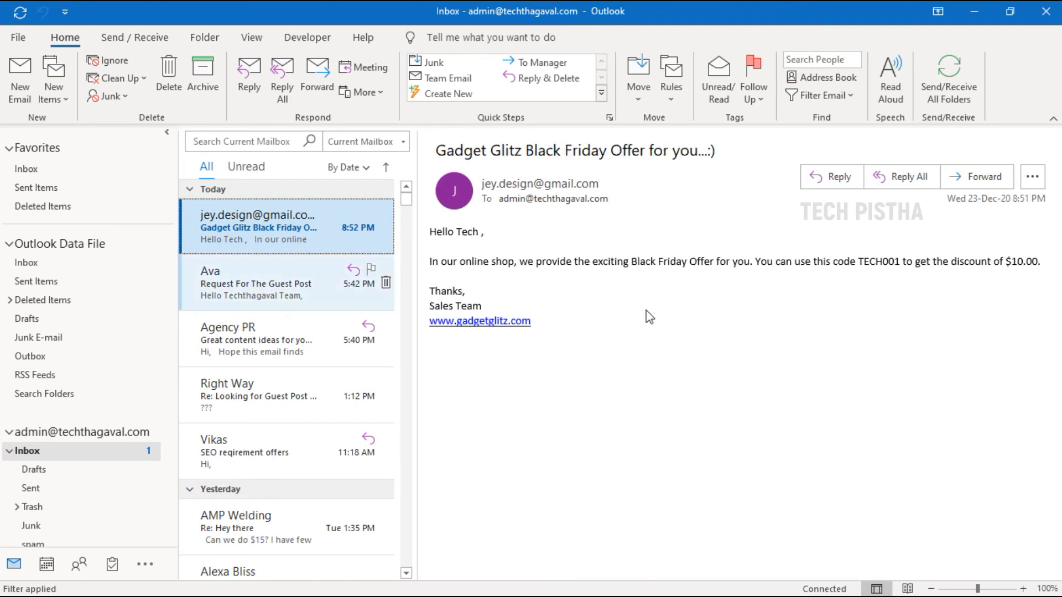
click(622, 329)
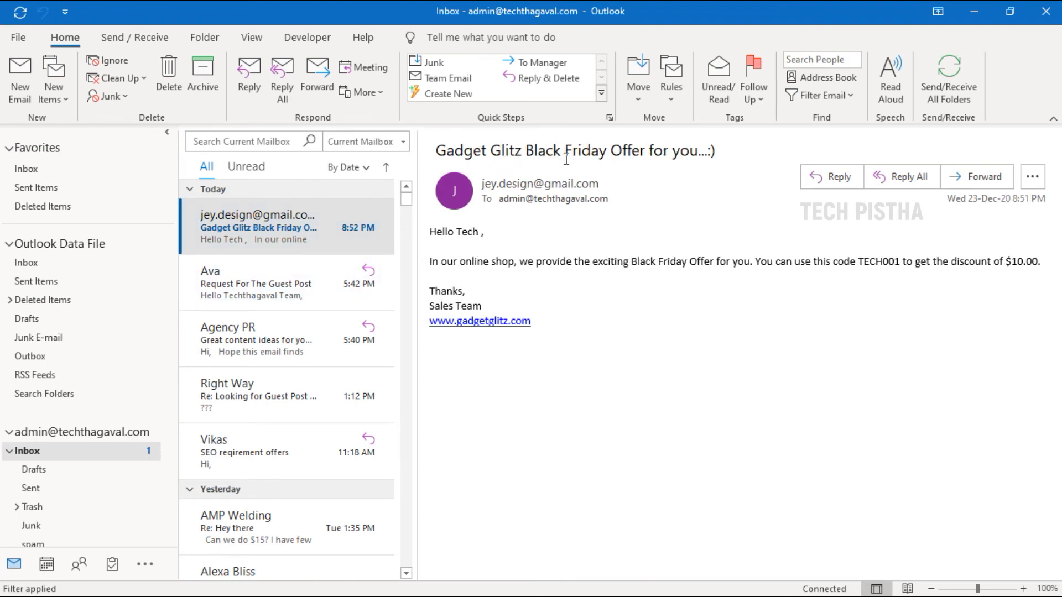
drag(524, 151, 534, 157)
double_click(459, 231)
drag(631, 262, 689, 262)
mouse_move(863, 262)
mouse_down()
mouse_move(842, 262)
mouse_move(883, 263)
mouse_up()
click(1018, 276)
drag(1005, 262, 1037, 262)
click(630, 351)
drag(171, 335, 147, 512)
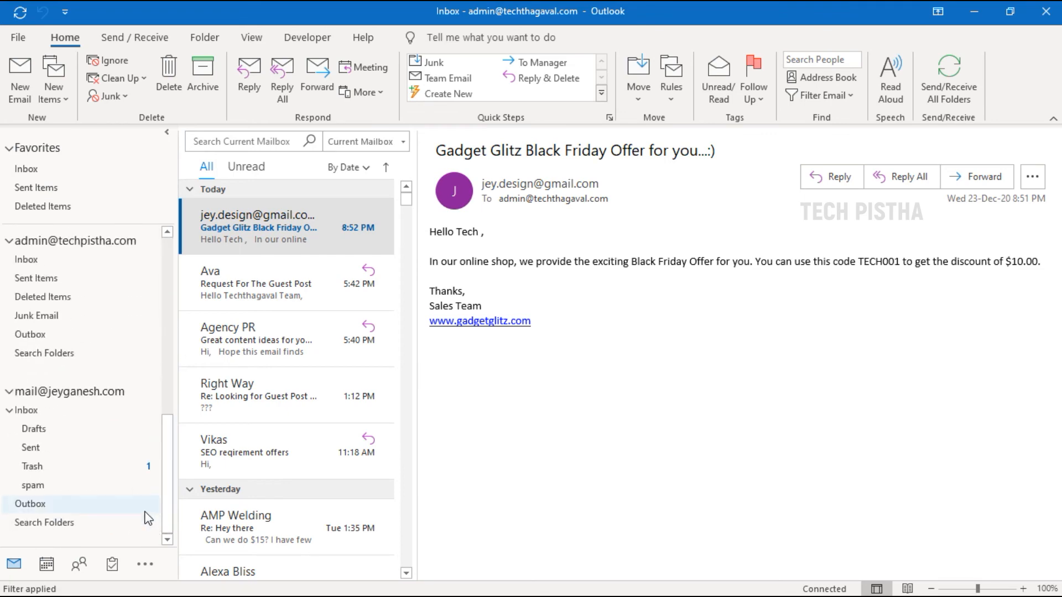
Open the second account's inbox and check the Gadget Glitz CYBER MONDAY OFFER email
click(37, 412)
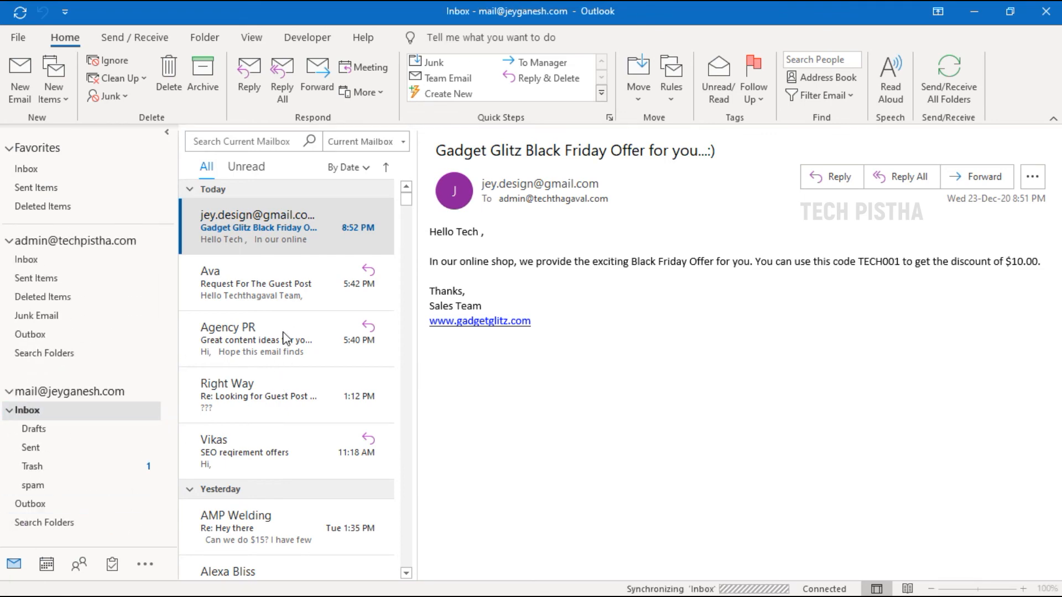
click(326, 237)
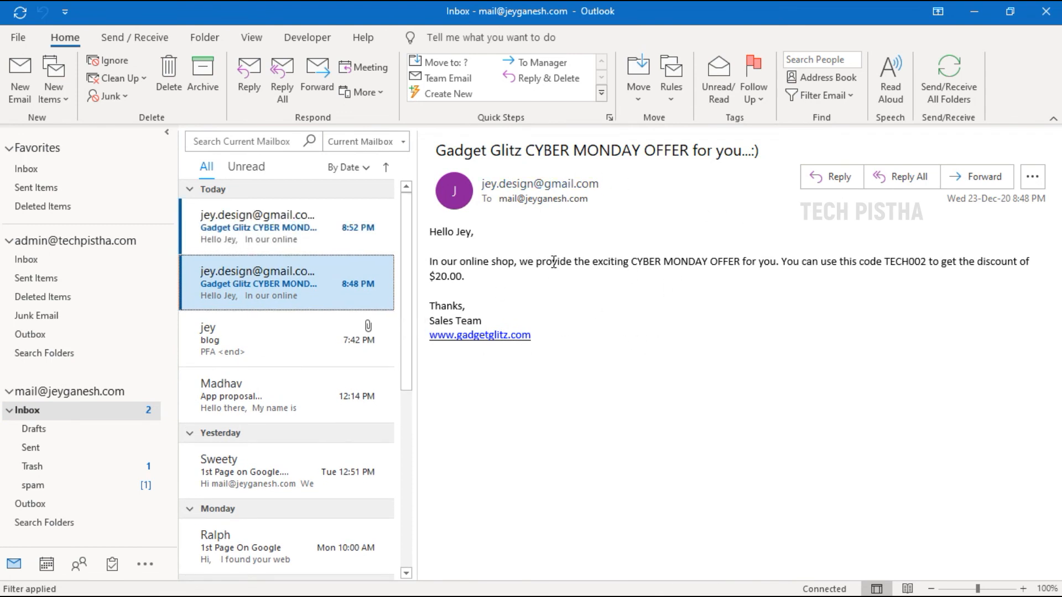
drag(532, 150, 611, 151)
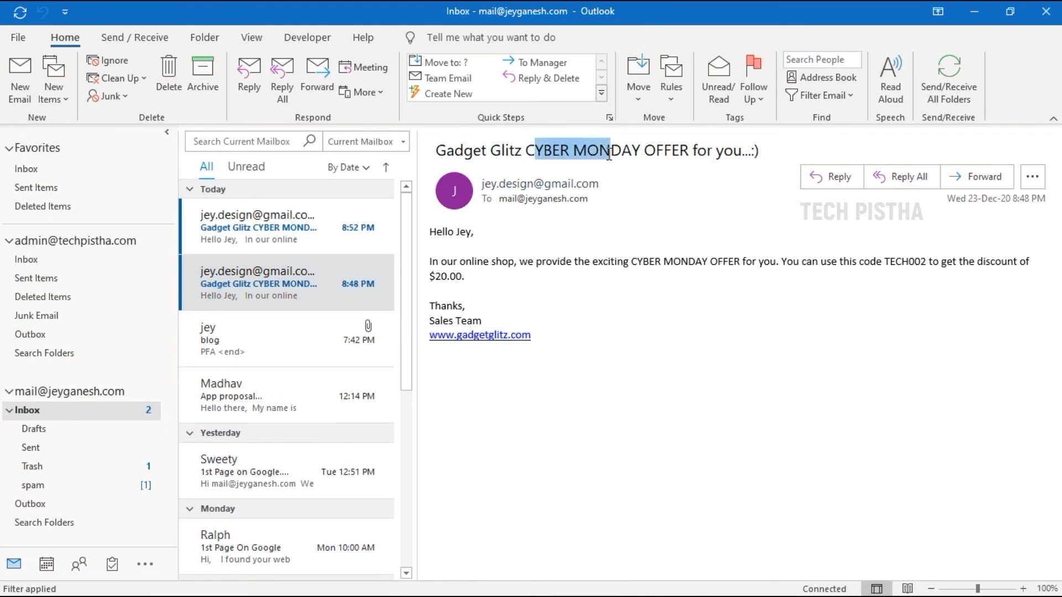
click(468, 232)
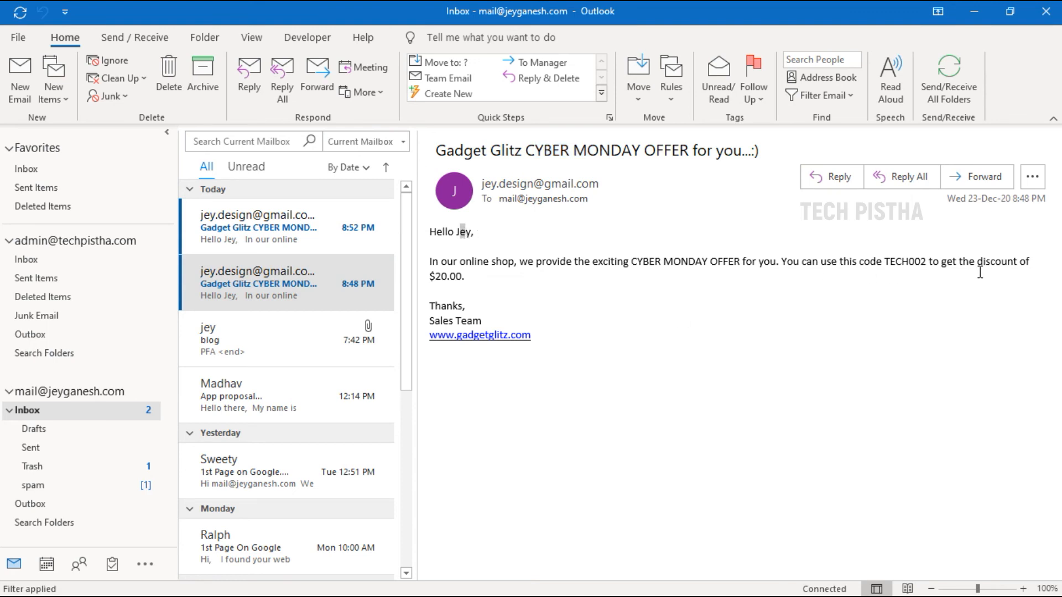